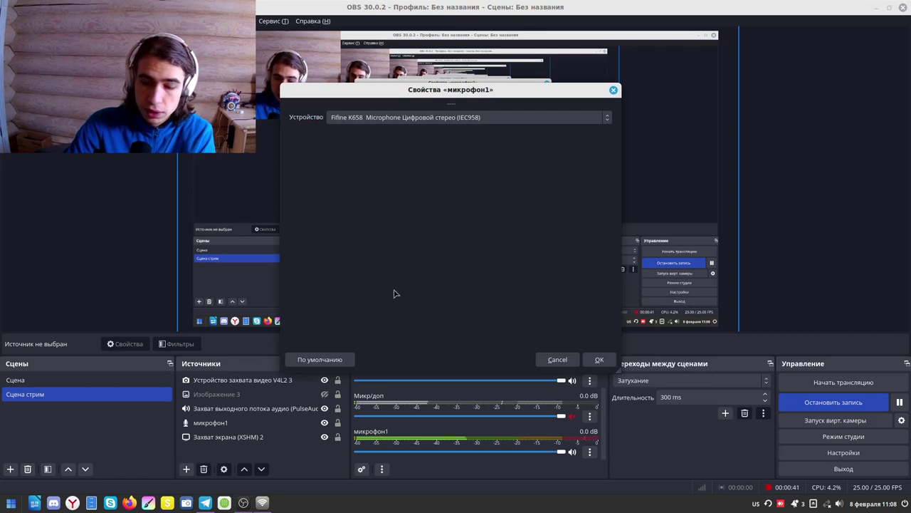
Step: Close the микрофон1 properties, mute микрофон1 and unmute Микр/доп in the audio mixer
left_click(613, 91)
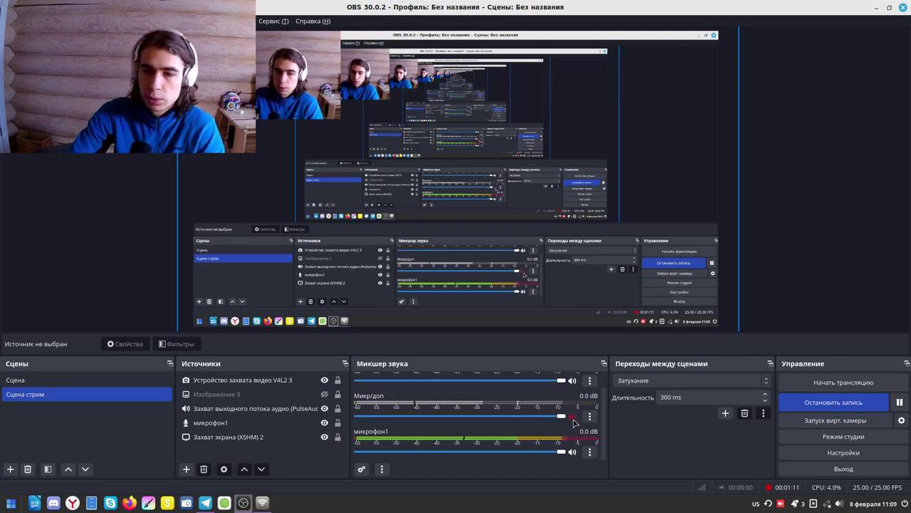
left_click(572, 451)
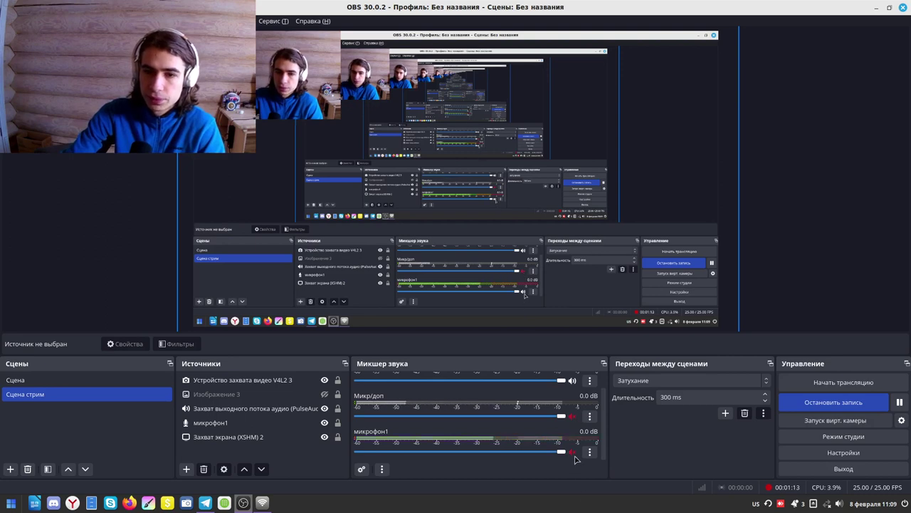
left_click(573, 417)
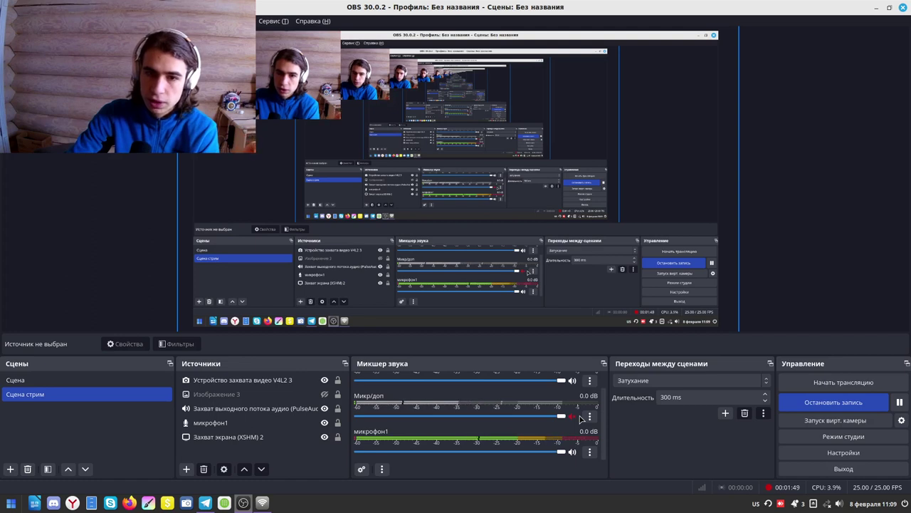
Step: Open the audio filters of микрофон1 and look through the noise suppression, gain, noise gate, expander and compressor settings
left_click(590, 452)
left_click(612, 411)
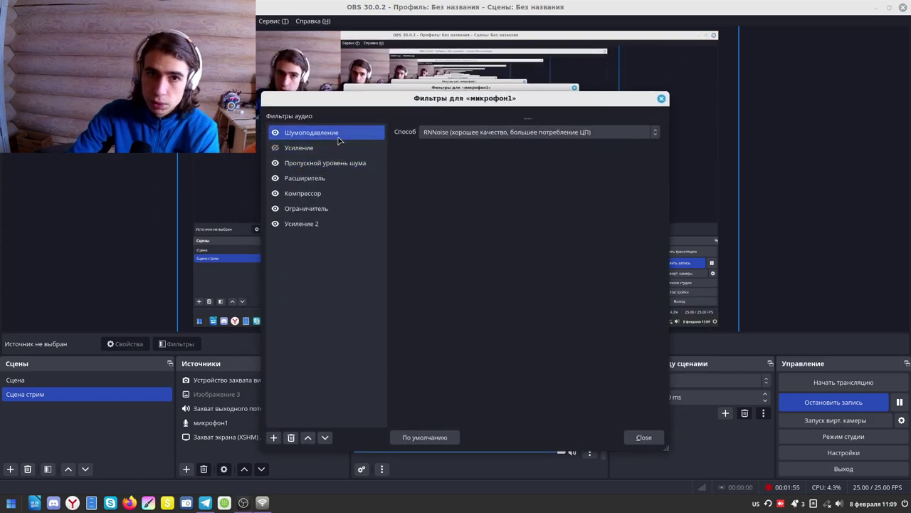
left_click(322, 148)
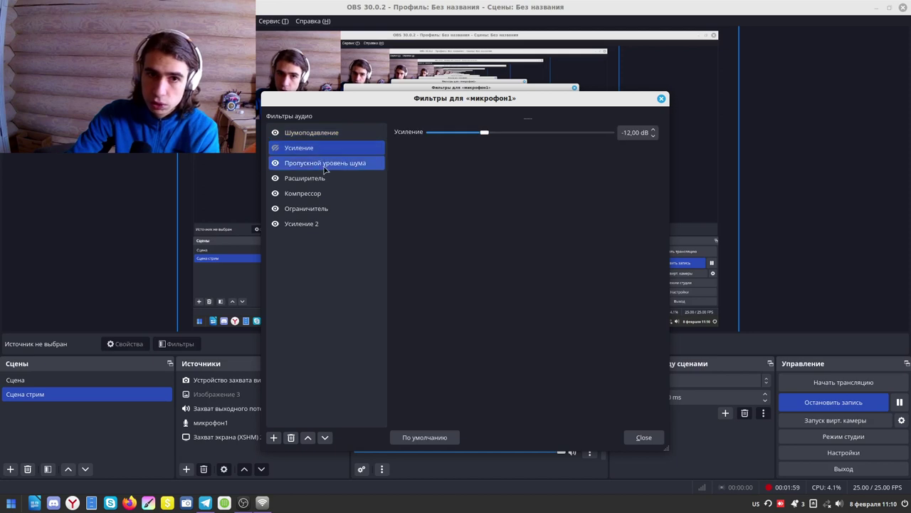
left_click(332, 164)
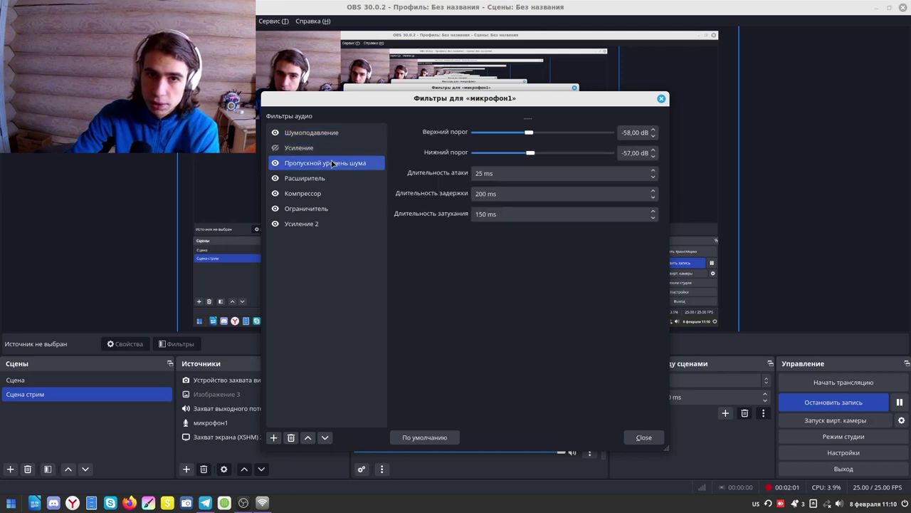
left_click(341, 180)
left_click(341, 195)
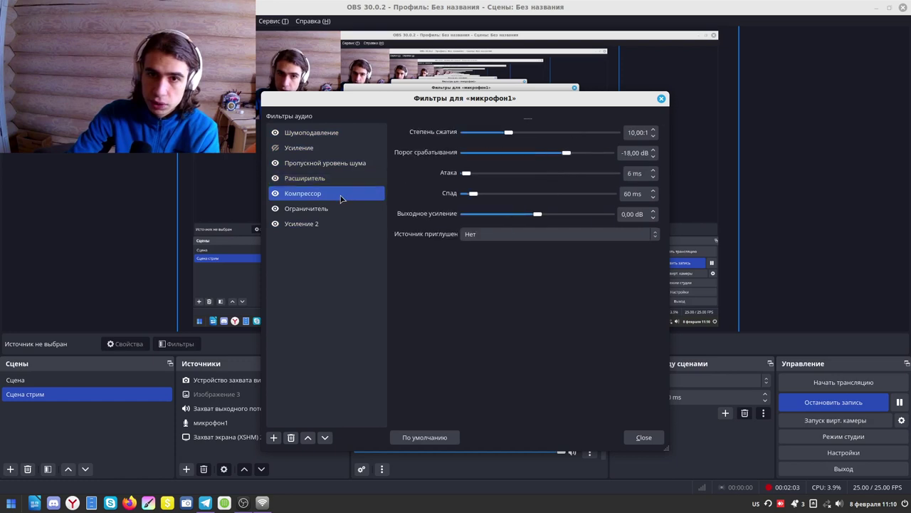
left_click(345, 178)
left_click(346, 164)
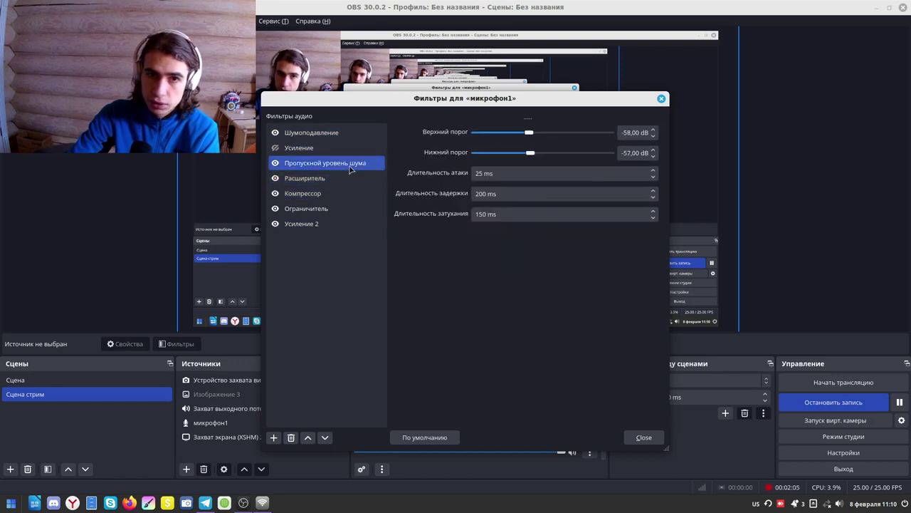
left_click(362, 136)
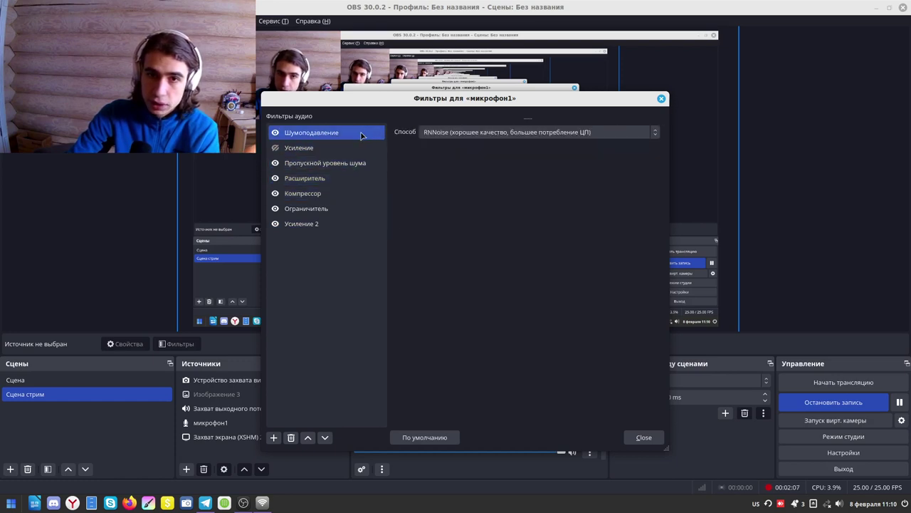
Step: Try the Speex method for the noise suppression filter and return it to RNNoise
left_click(505, 133)
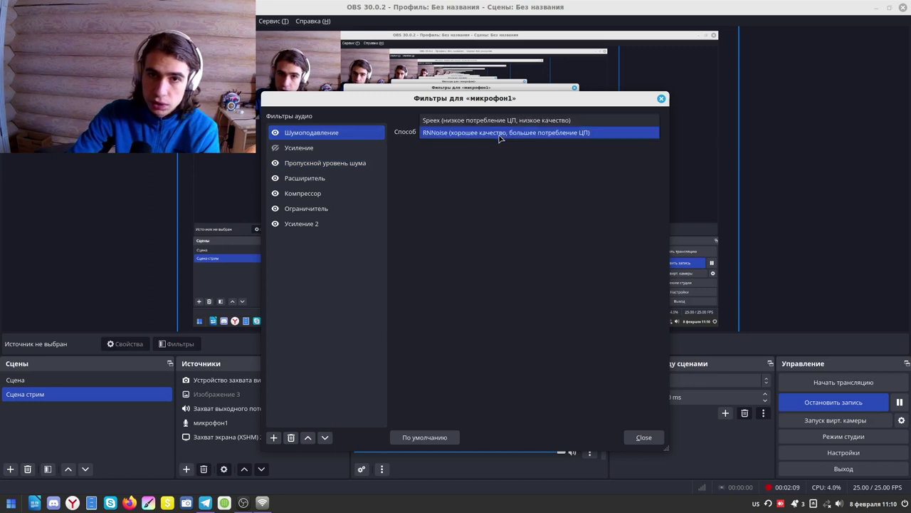
left_click(515, 133)
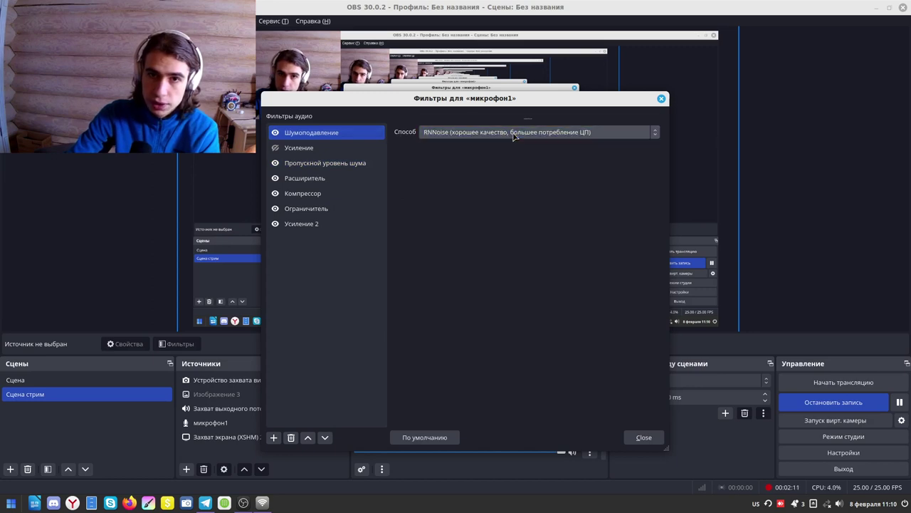
left_click(515, 133)
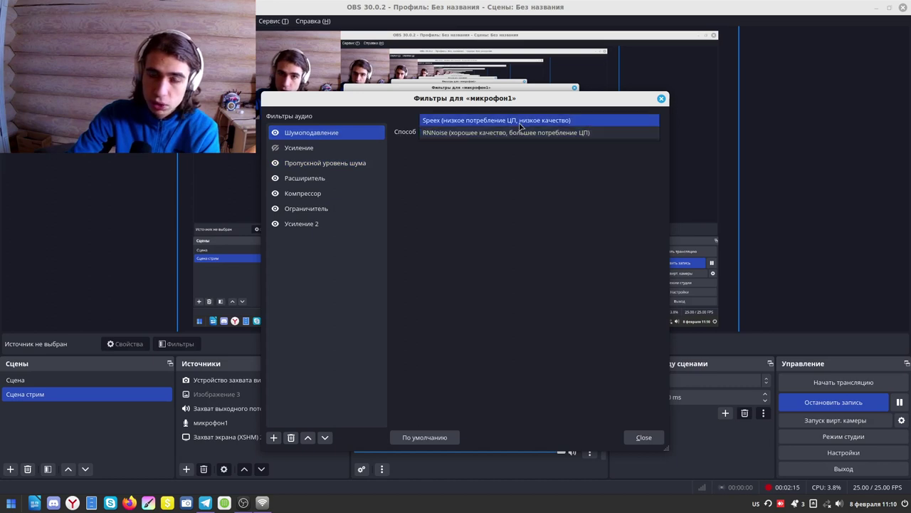
left_click(521, 122)
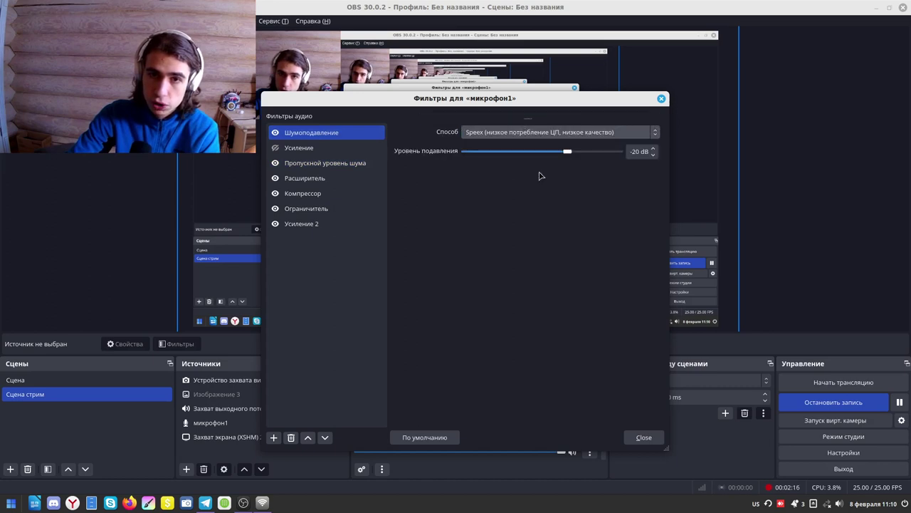
left_click(594, 134)
left_click(575, 146)
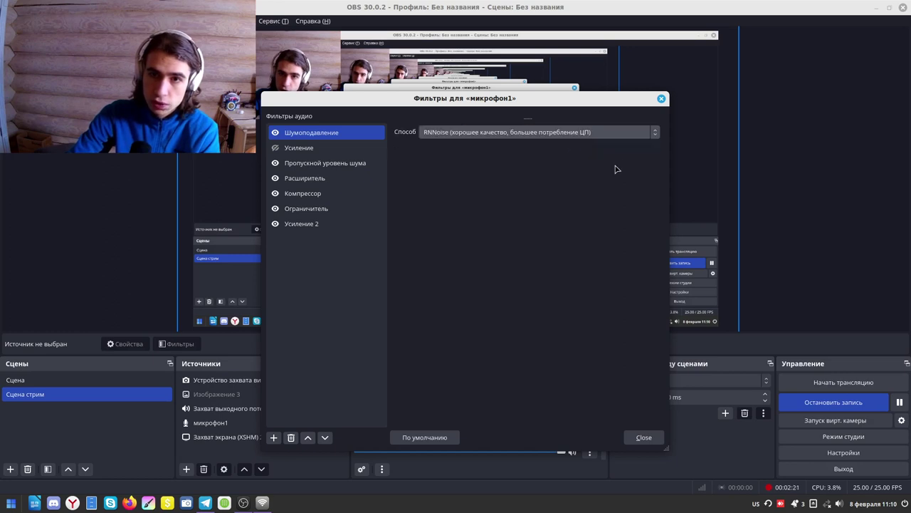
left_click(622, 138)
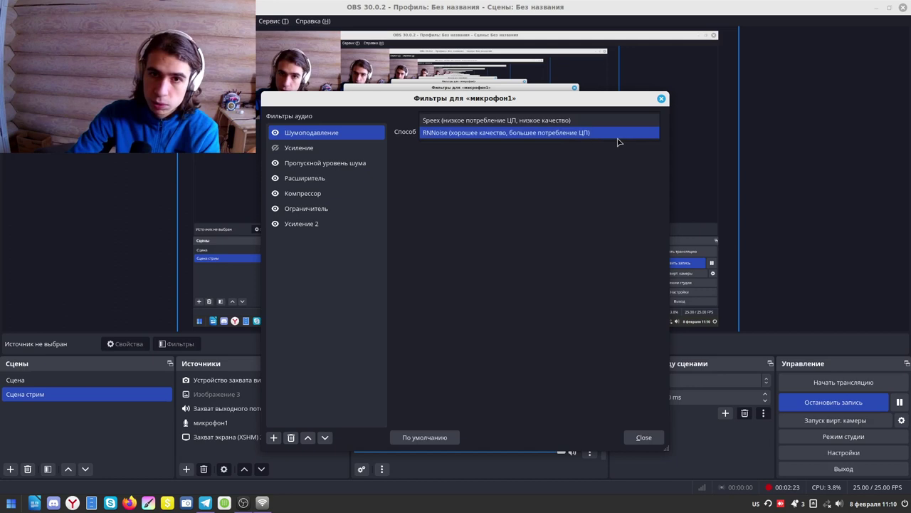
left_click(566, 133)
Step: Examine the settings of the noise gate, expander, compressor, limiter and second gain filter, and close the filters window
left_click(332, 163)
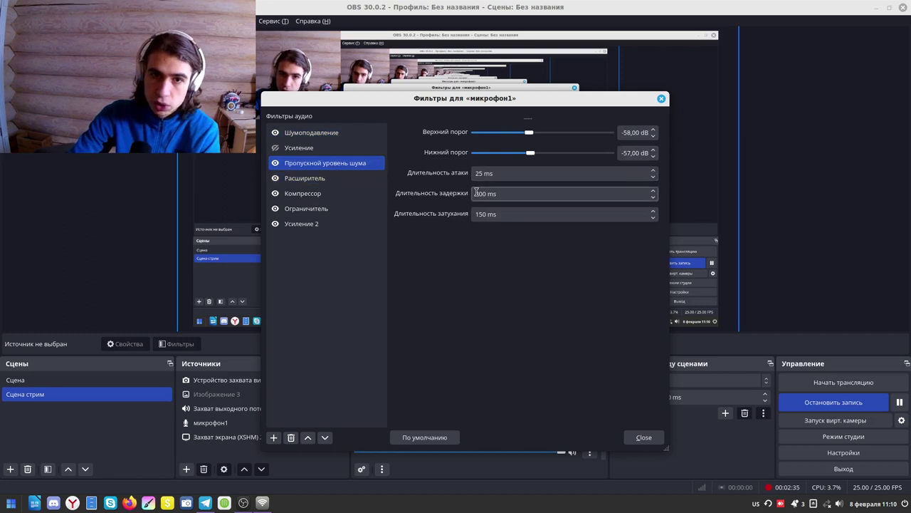
left_click(331, 181)
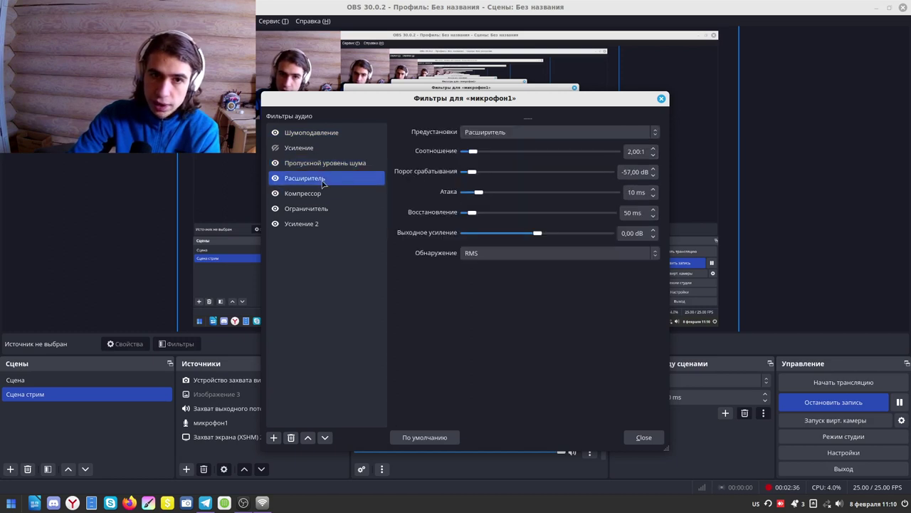
left_click(494, 135)
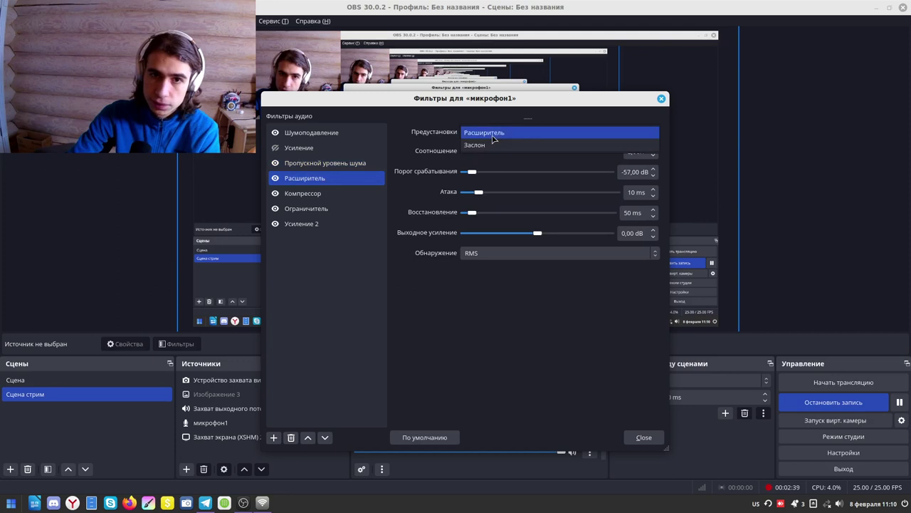
left_click(494, 134)
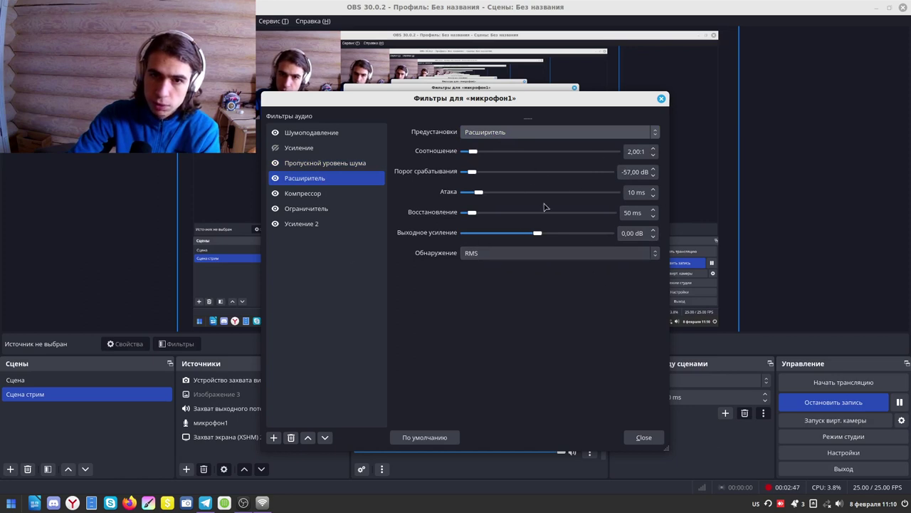
left_click(338, 196)
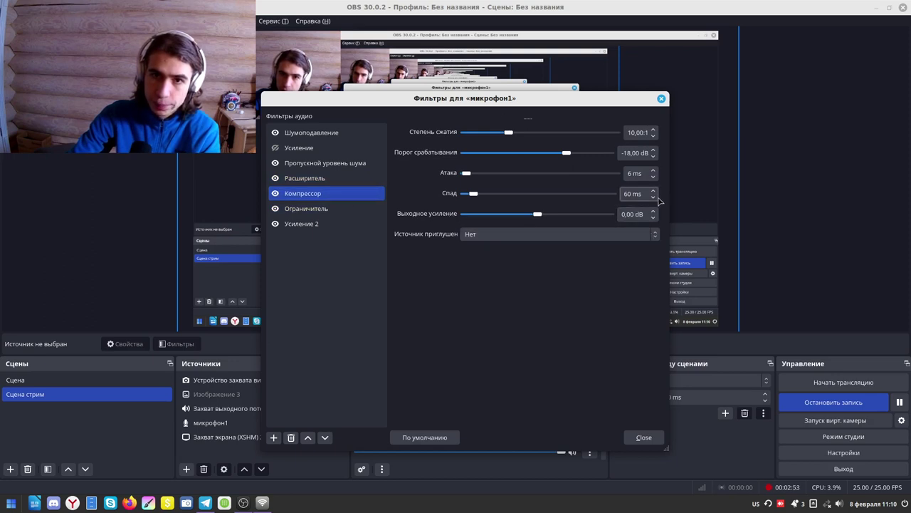
left_click(333, 210)
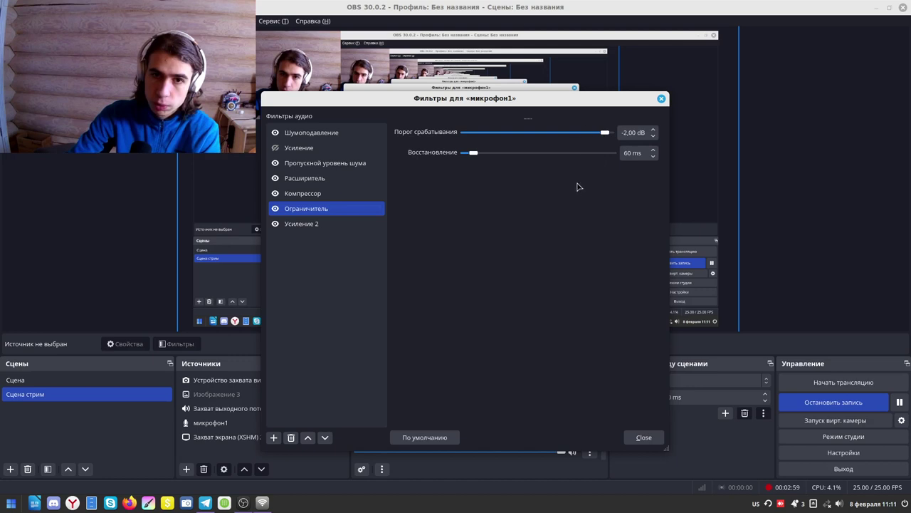
left_click(334, 225)
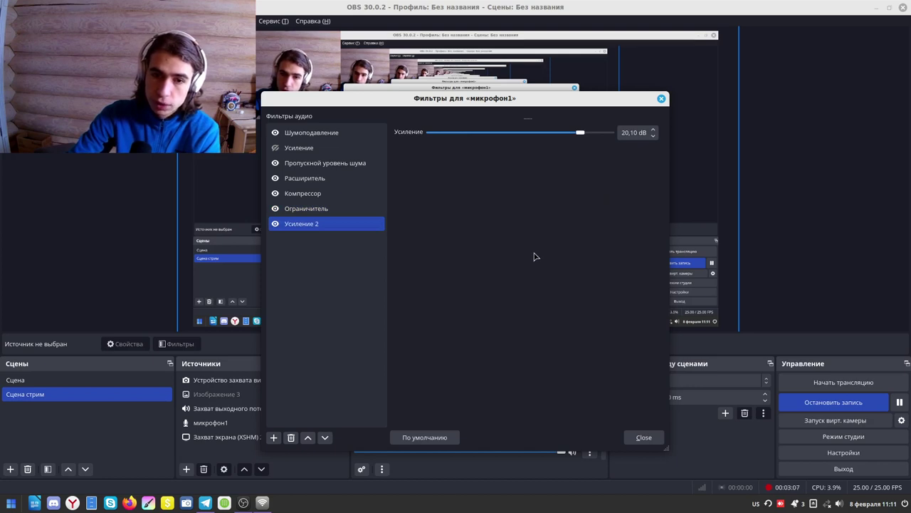
left_click(662, 98)
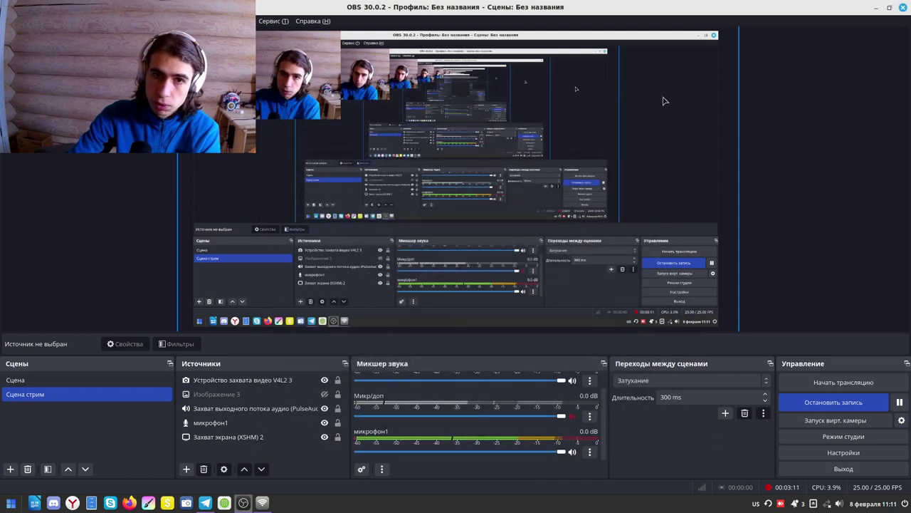
Step: Compare the microphones by muting микрофон1 while Микр/доп is live, and restore both channels' mute states
left_click(268, 437, "ctrl")
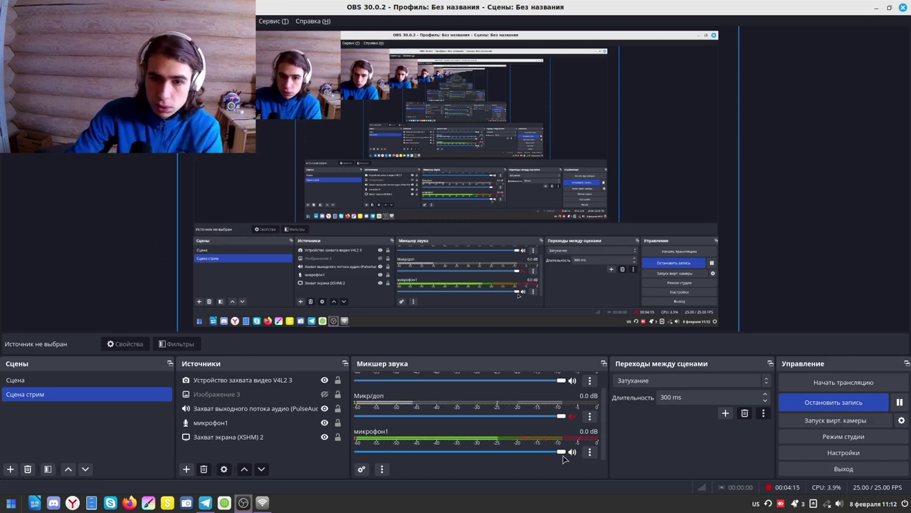
left_click(572, 452)
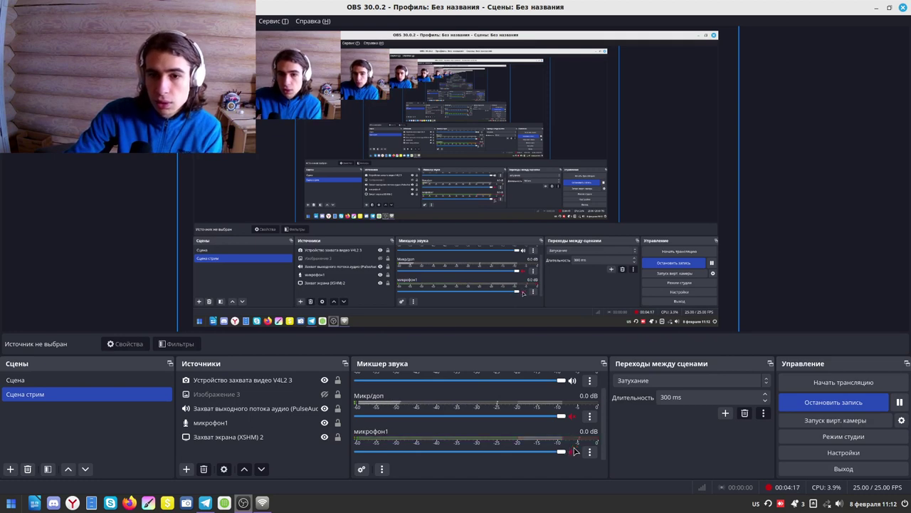
left_click(572, 419)
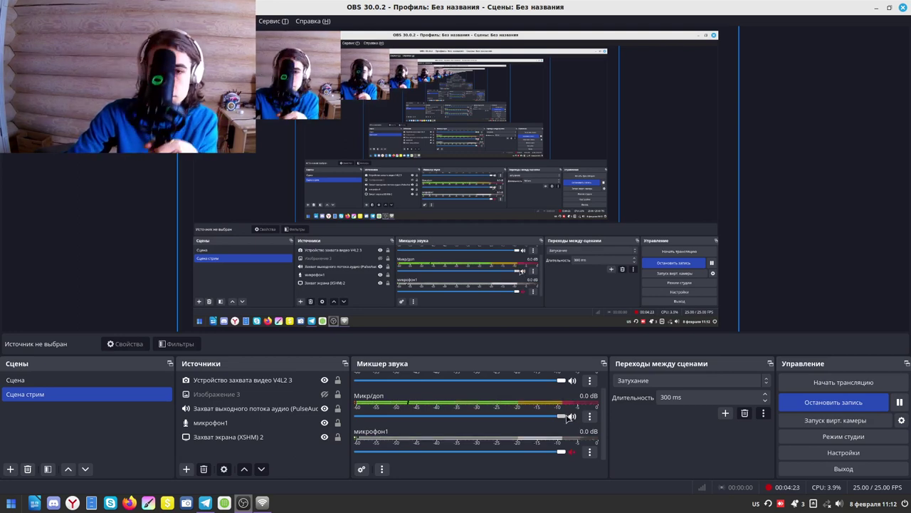
left_click(572, 418)
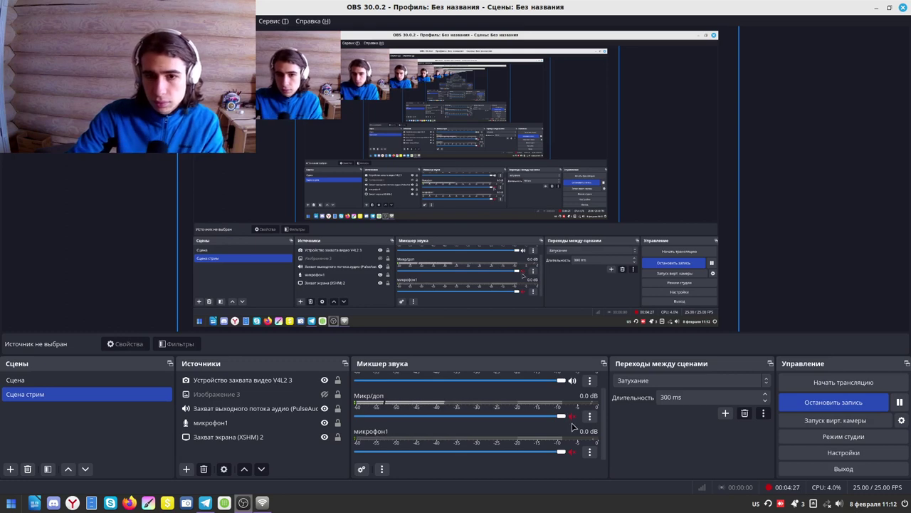
left_click(572, 452)
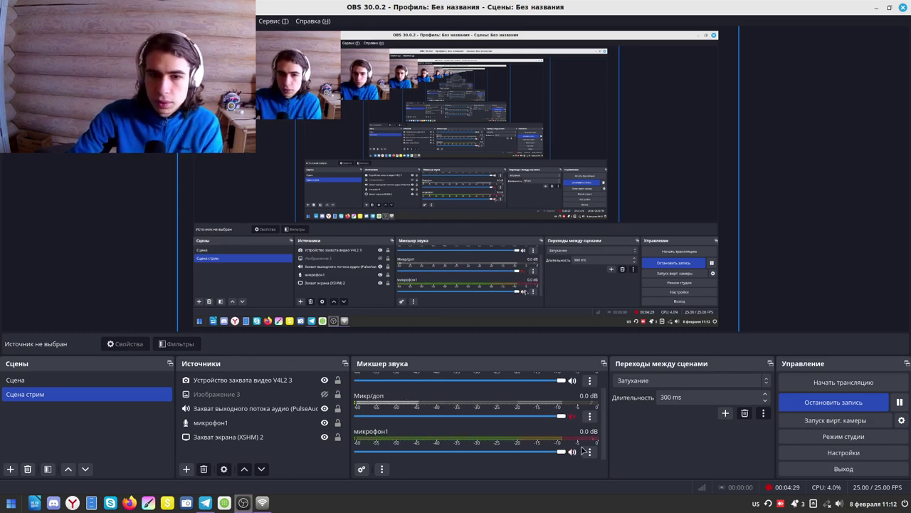